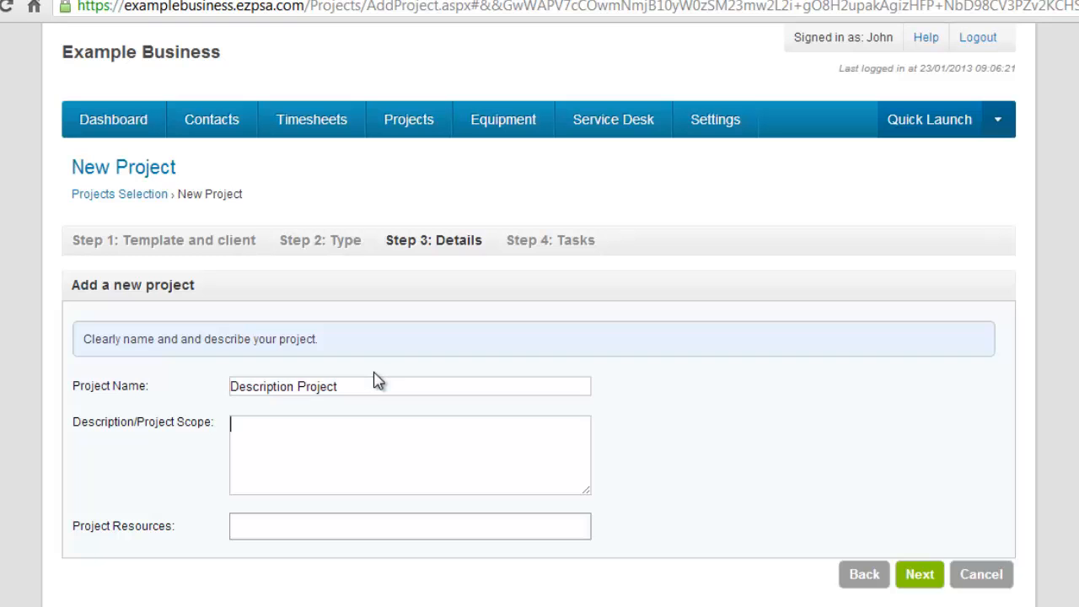
Enter "The project" as the project description and continue to the tasks stage
{"action": "type", "text": "The project"}
{"action": "key", "text": "Tab"}
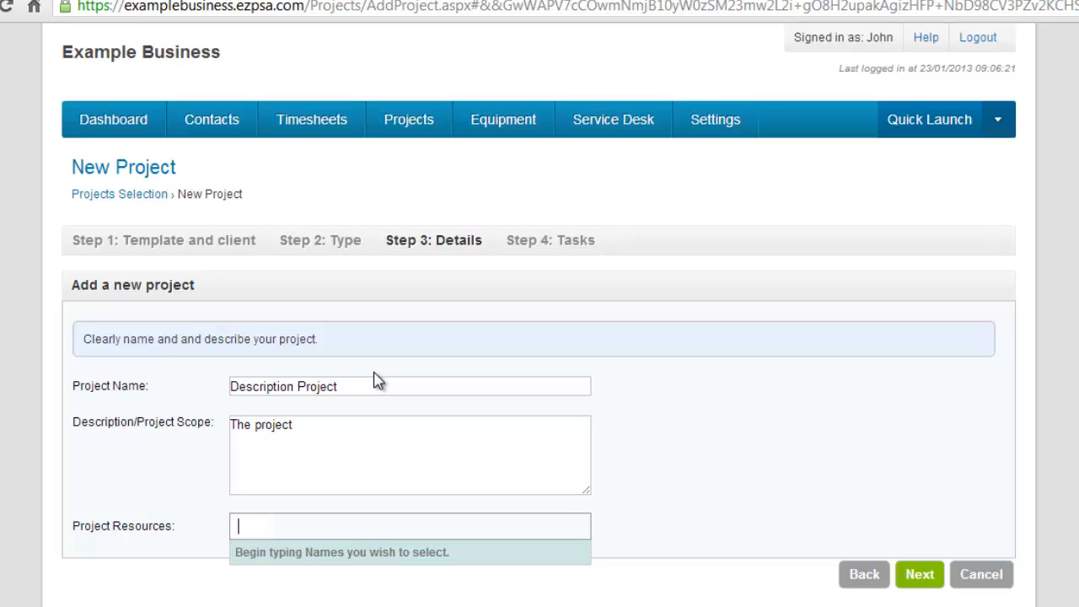
{"action": "left_click", "coordinate": [917, 574]}
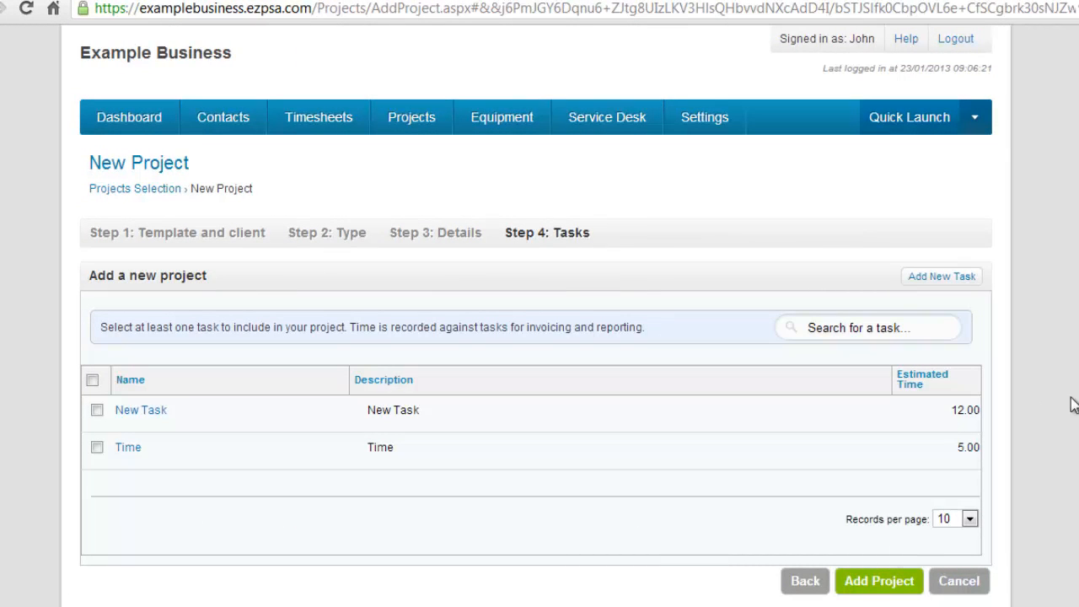
Open a new task named "New Task 2" with the description "test New Task 2"
{"action": "left_click", "coordinate": [964, 282]}
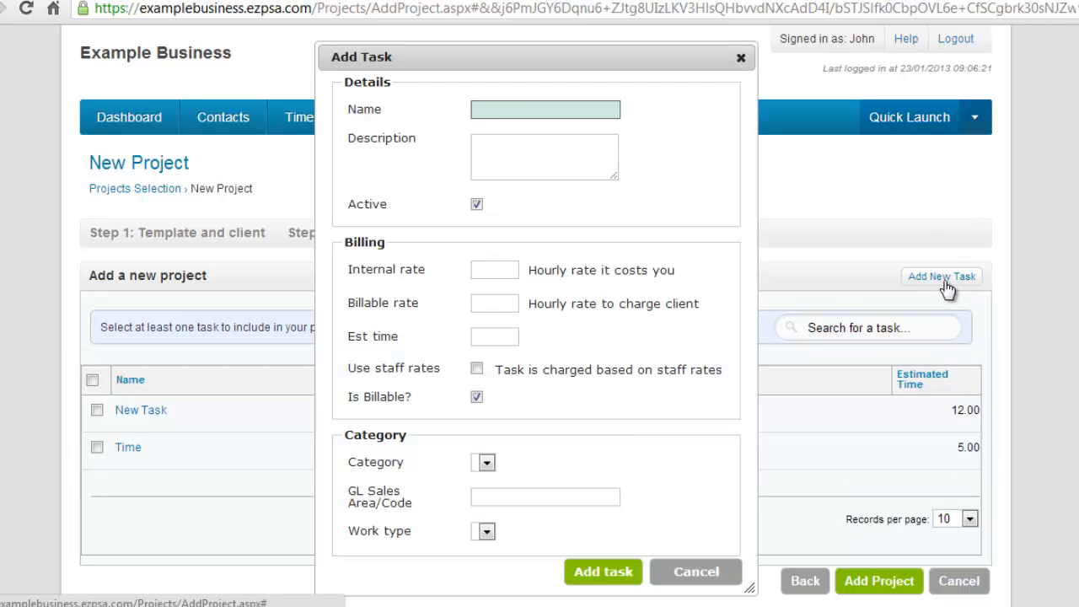
{"action": "type", "text": "2"}
{"action": "key", "text": "Tab"}
{"action": "type", "text": "test"}
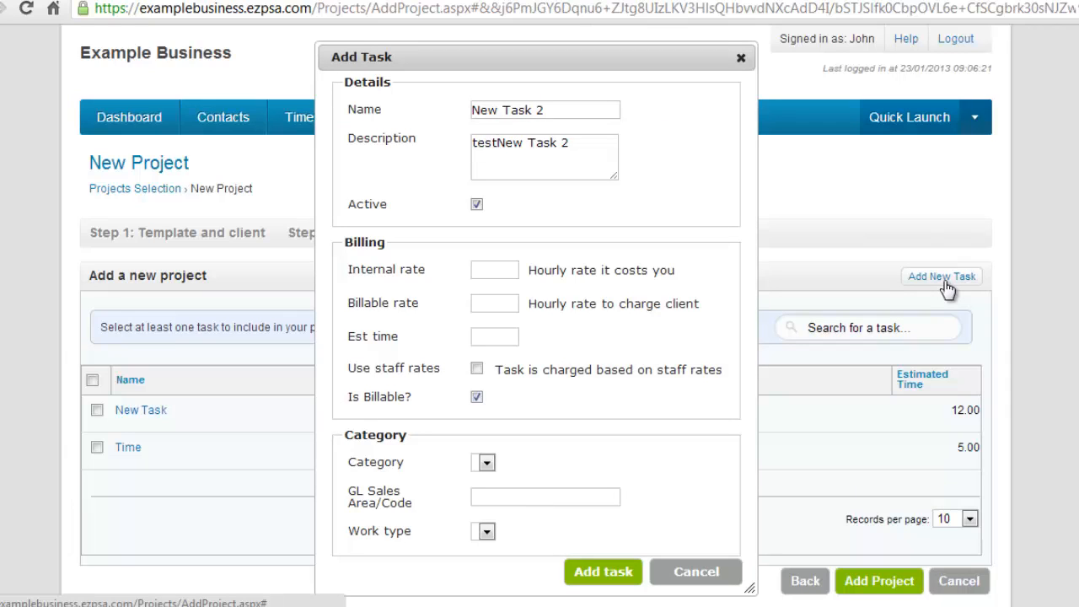
Set the task's internal rate to 15, billable rate to 25 and estimated time to 2, then add it
{"action": "left_click", "coordinate": [508, 263]}
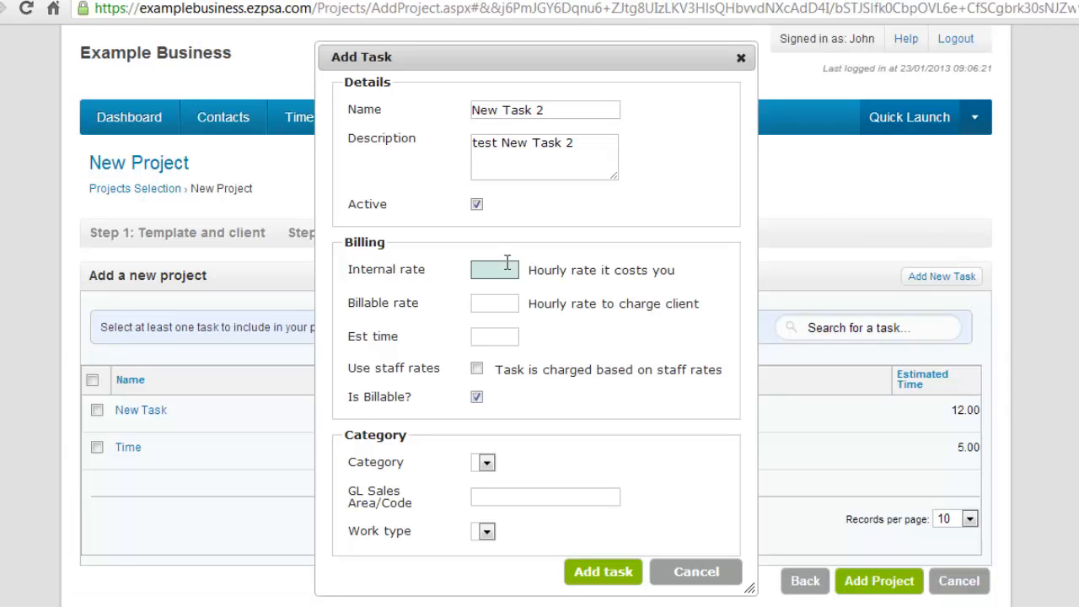
{"action": "type", "text": "15"}
{"action": "key", "text": "Tab"}
{"action": "type", "text": "25"}
{"action": "key", "text": "Tab"}
{"action": "type", "text": "2"}
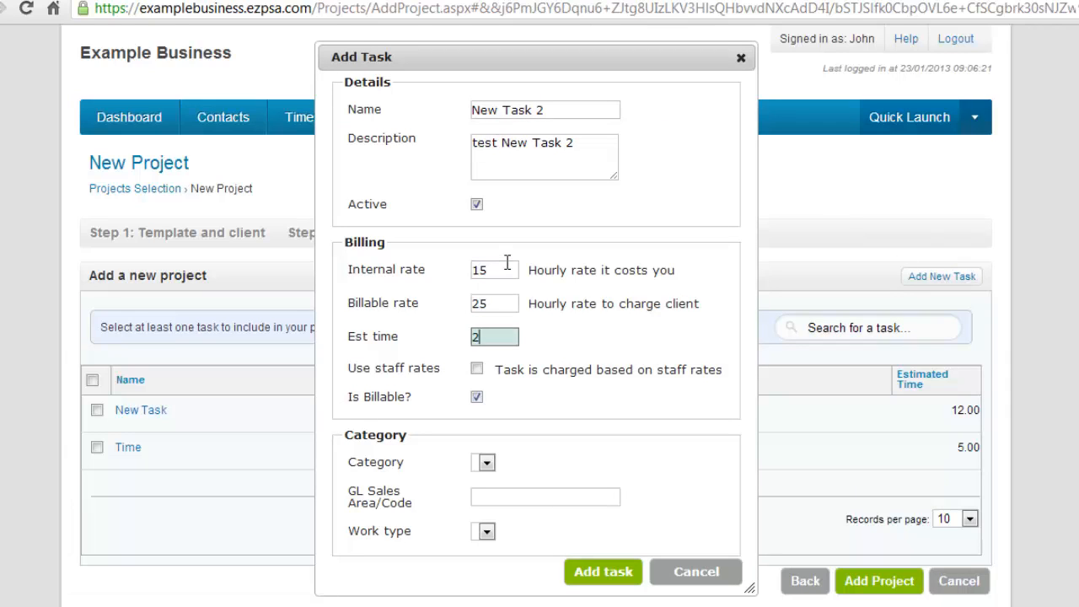
{"action": "left_click", "coordinate": [604, 573]}
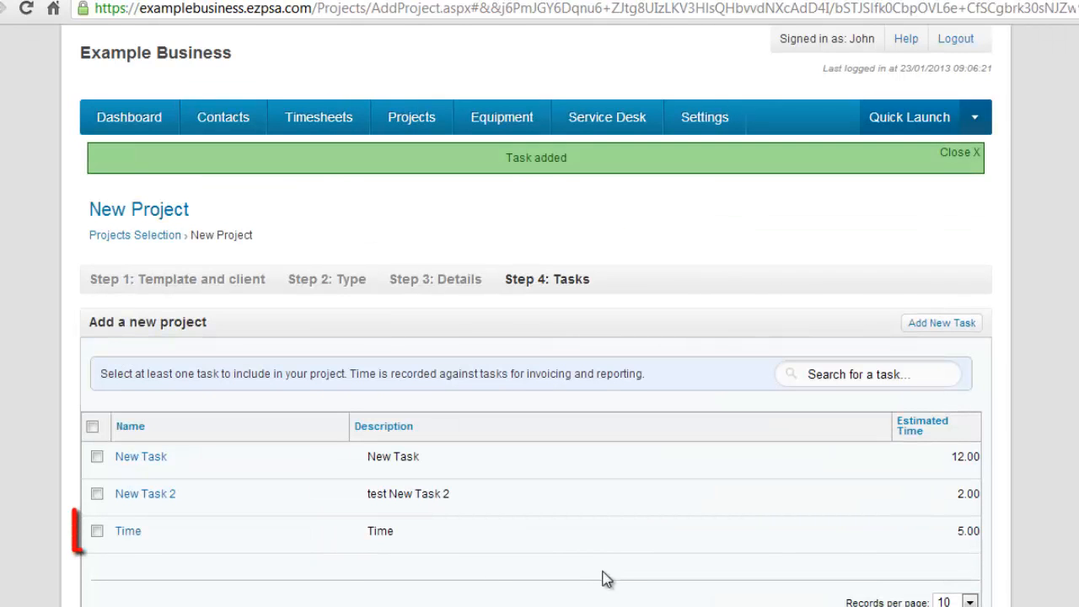
Select the Time task for the project and add the project
{"action": "left_click", "coordinate": [97, 531]}
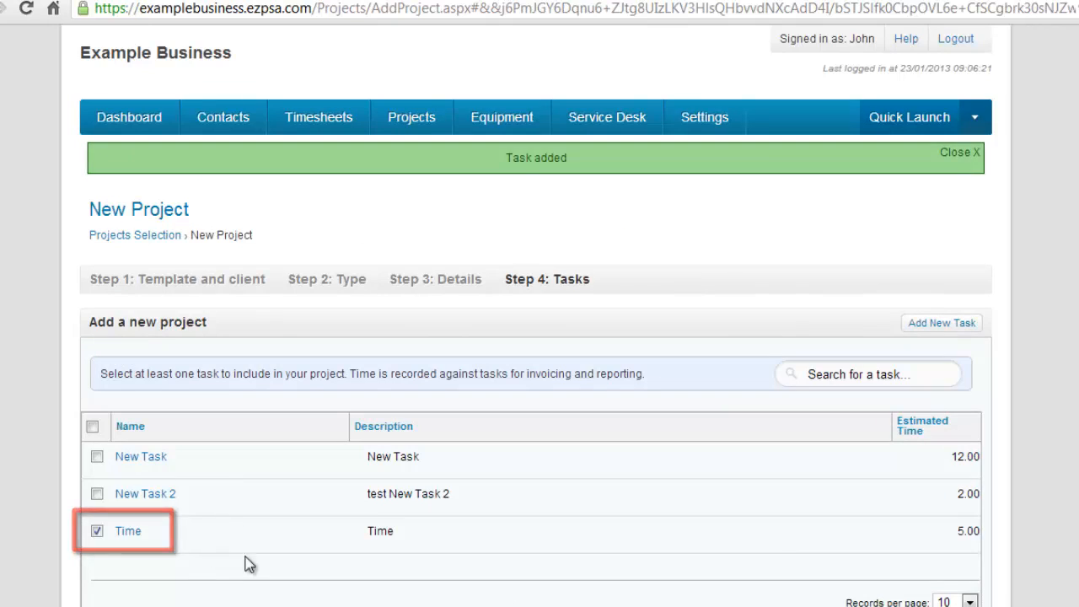
{"action": "scroll", "coordinate": [980, 578], "scroll_direction": "down", "scroll_amount": 3}
{"action": "left_click", "coordinate": [882, 449]}
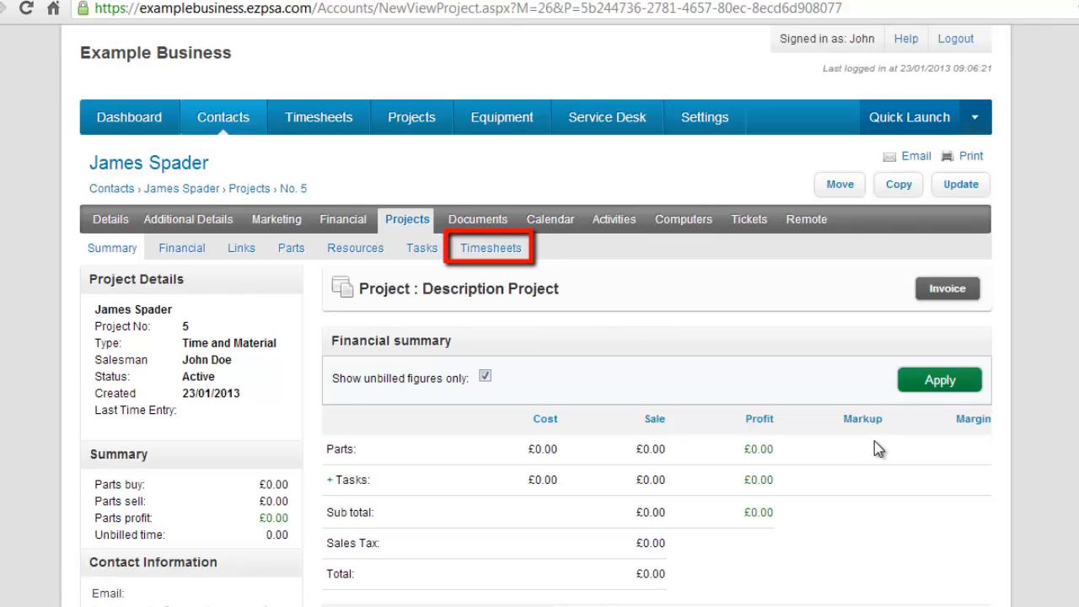
Open the project's parts, start adding items, and begin creating a new product
{"action": "left_click", "coordinate": [290, 260]}
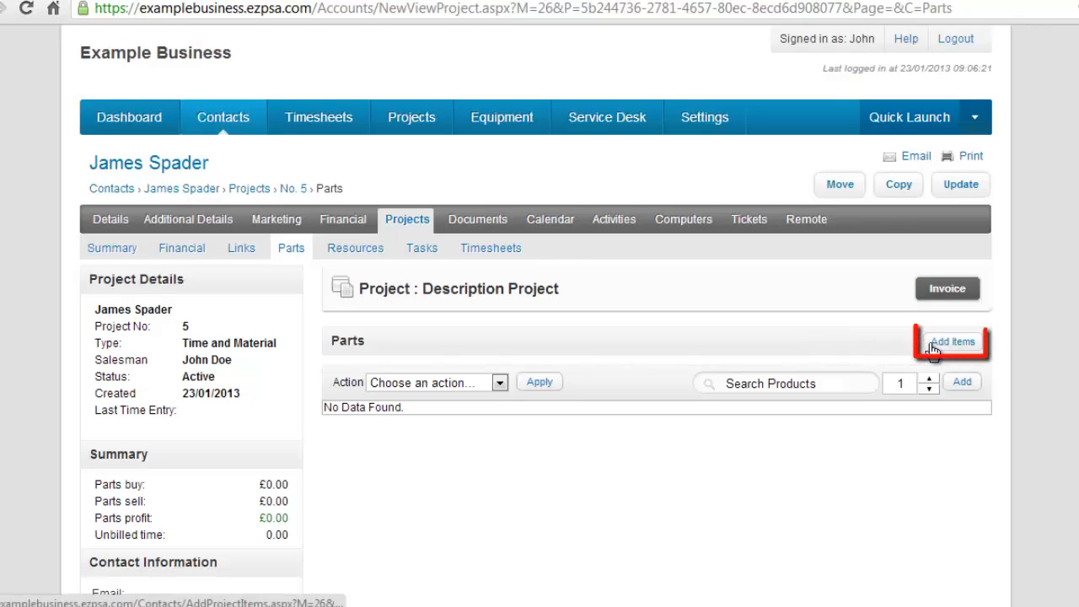
{"action": "left_click", "coordinate": [933, 347]}
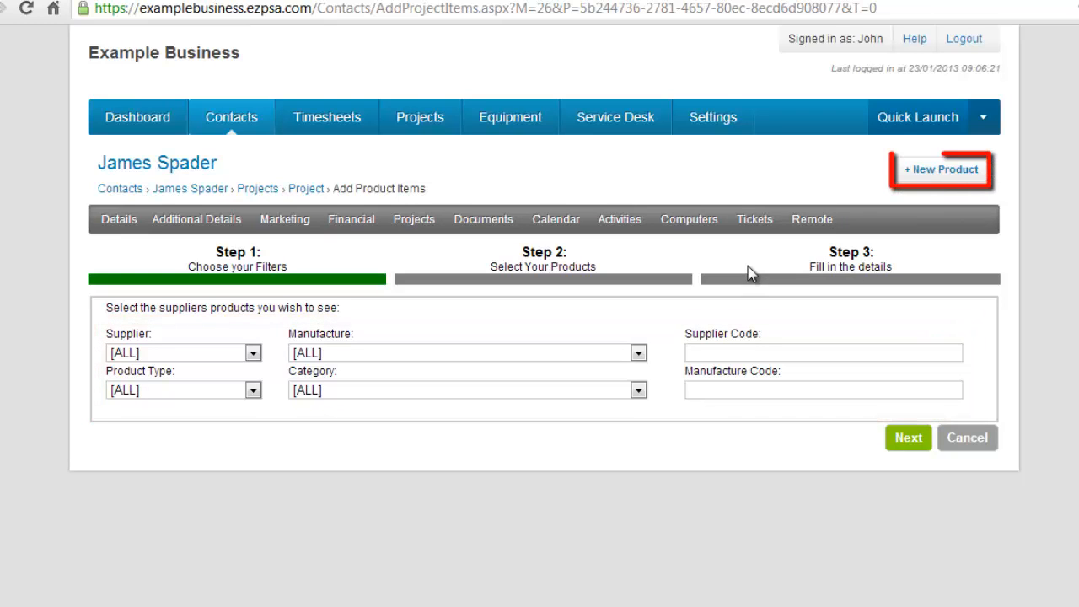
{"action": "left_click", "coordinate": [934, 172]}
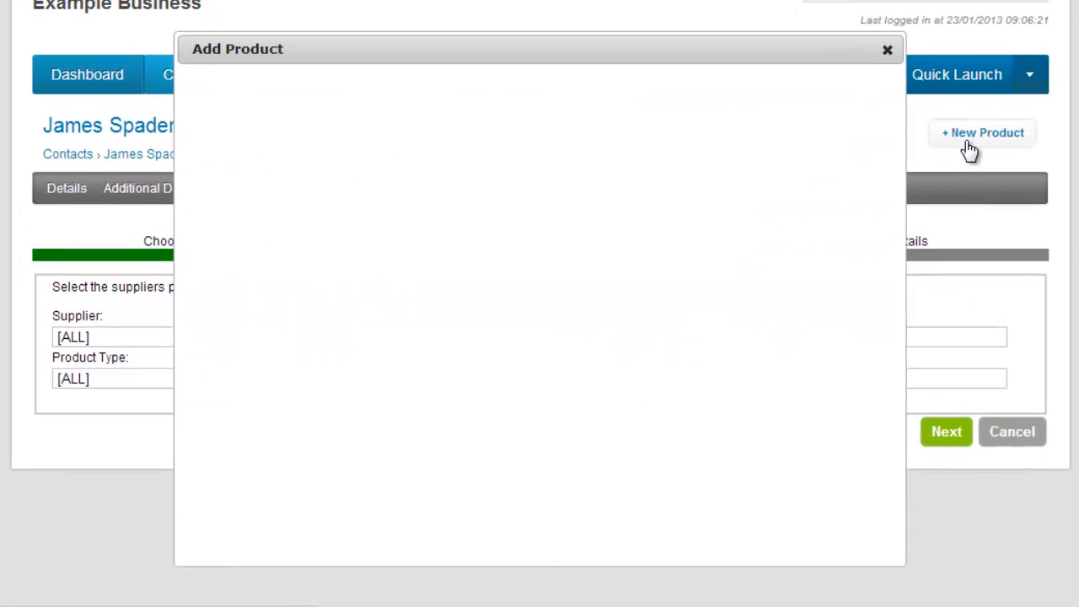
Enter product code MILES3, product name "Mileage" and description "Mileage done in car" for the new product
{"action": "type", "text": "MILES3"}
{"action": "key", "text": "Tab"}
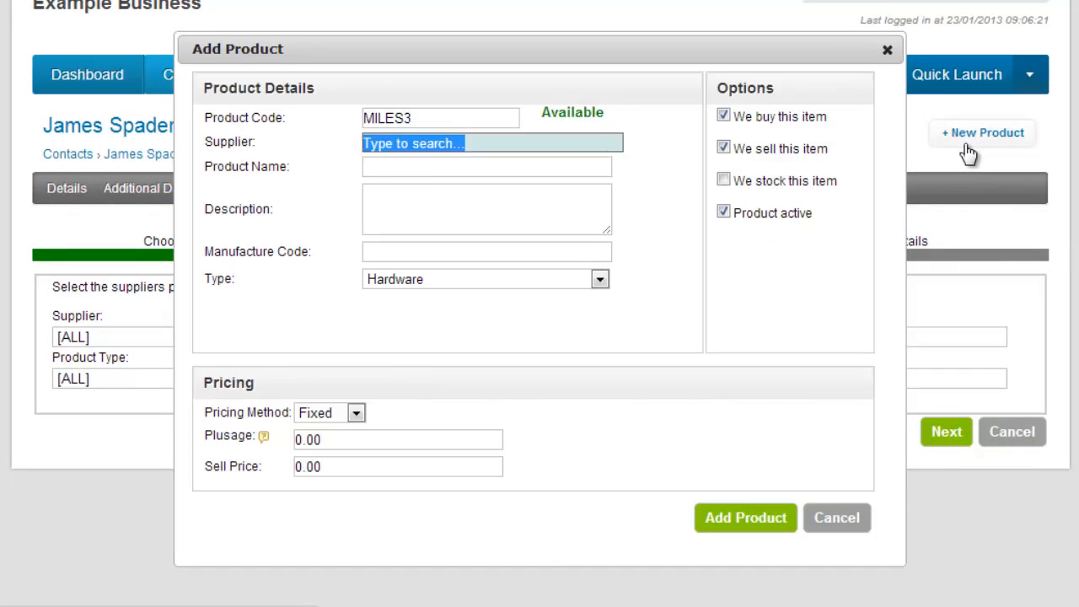
{"action": "key", "text": "Tab"}
{"action": "type", "text": "Mileage"}
{"action": "key", "text": "Tab"}
{"action": "type", "text": "Mileage done in car"}
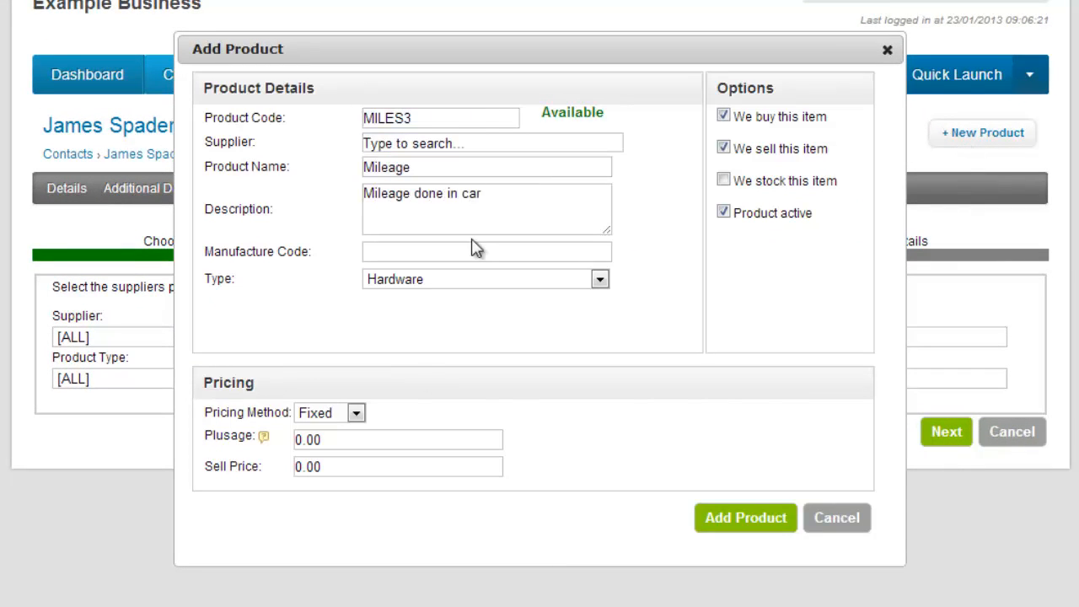
Set the product's sell price to 0.72 and add the product
{"action": "left_click_drag", "start_coordinate": [370, 468], "coordinate": [298, 435]}
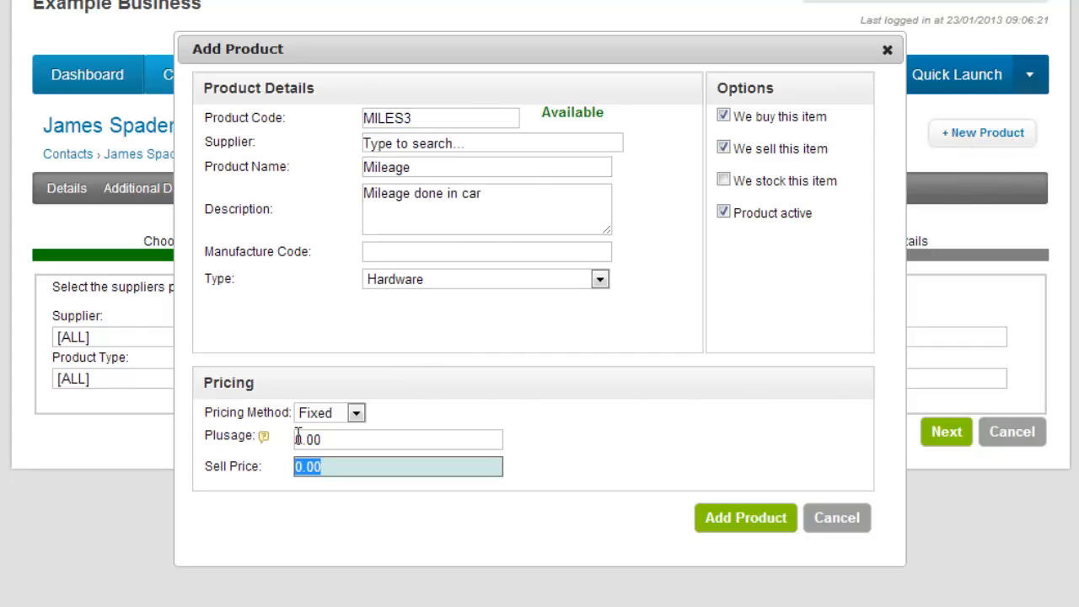
{"action": "type", "text": "0.72"}
{"action": "left_click", "coordinate": [756, 522]}
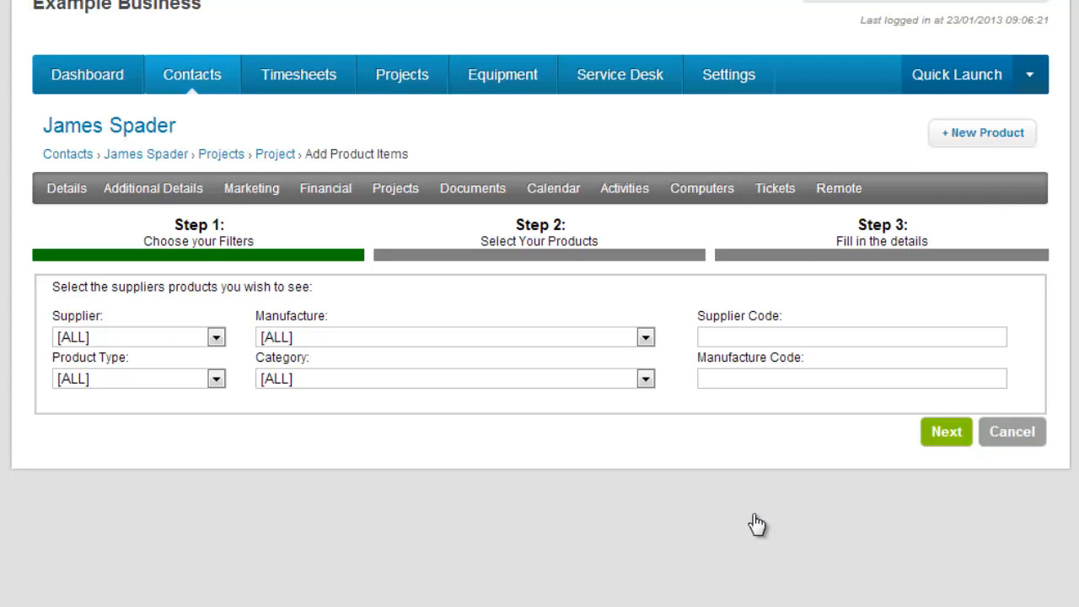
Proceed with all filters and select the MILES3 product for the project parts
{"action": "left_click", "coordinate": [965, 438]}
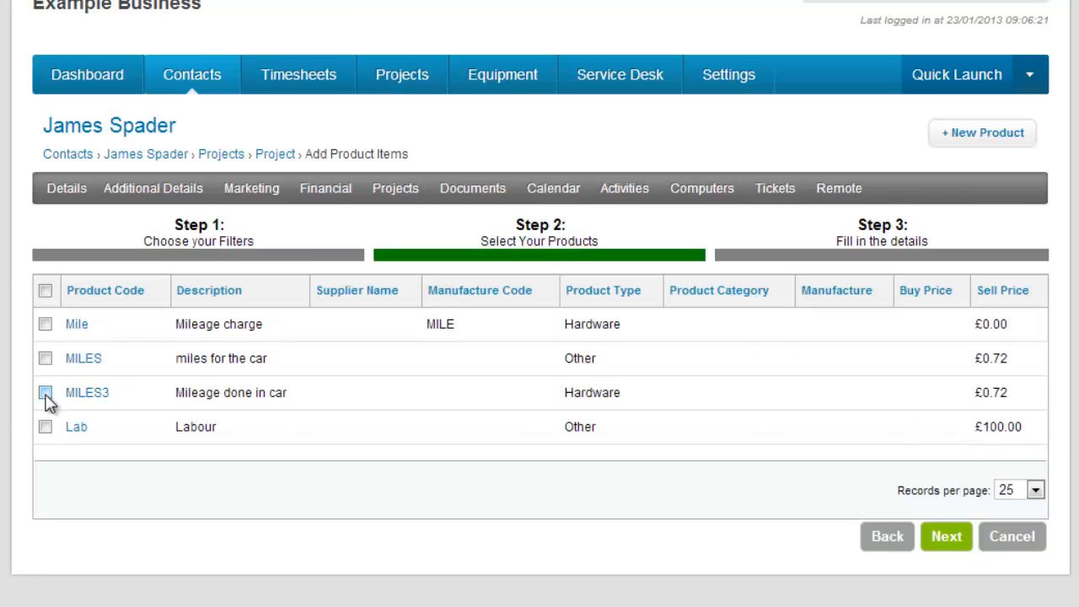
{"action": "left_click", "coordinate": [46, 393]}
{"action": "left_click", "coordinate": [948, 545]}
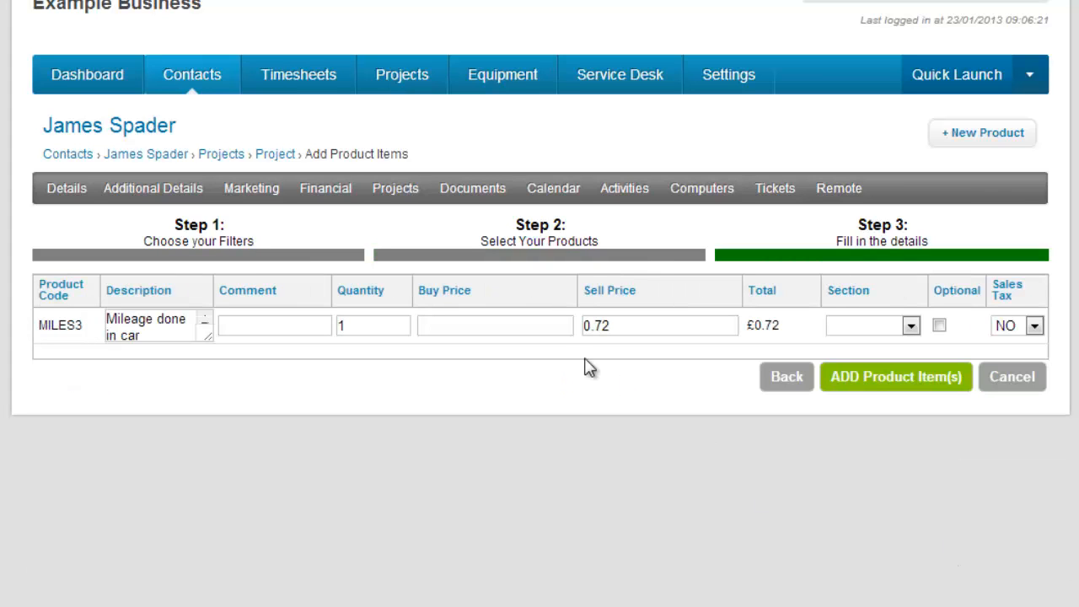
Add the comment "Mileage" and buy price 0.72 to the part line, then add the product item
{"action": "left_click", "coordinate": [303, 326]}
{"action": "type", "text": "Mileage"}
{"action": "key", "text": "Tab"}
{"action": "key", "text": "Tab"}
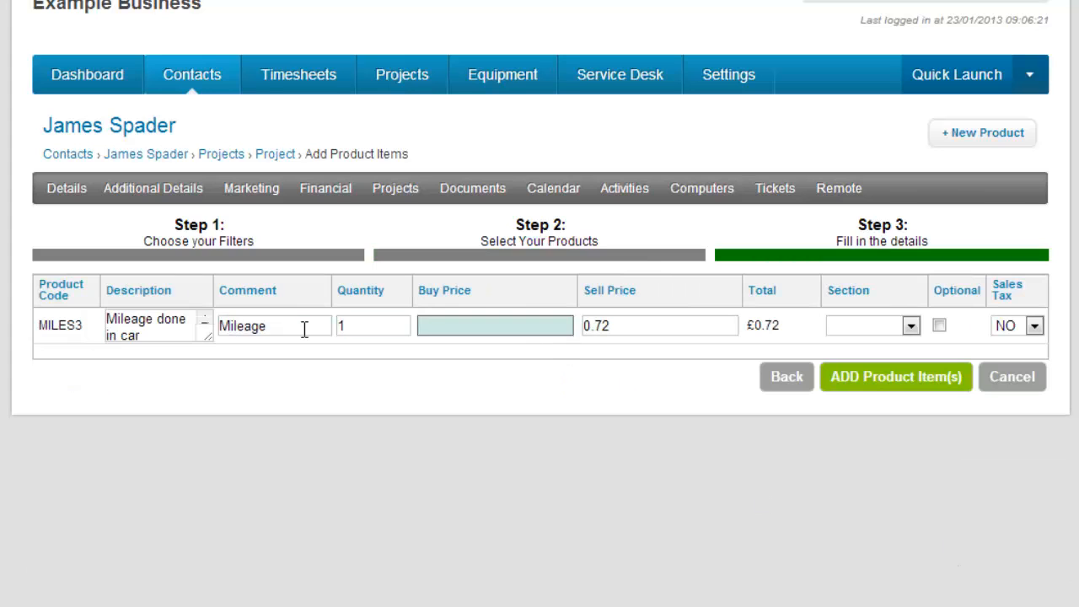
{"action": "type", "text": "0.72"}
{"action": "left_click", "coordinate": [892, 386]}
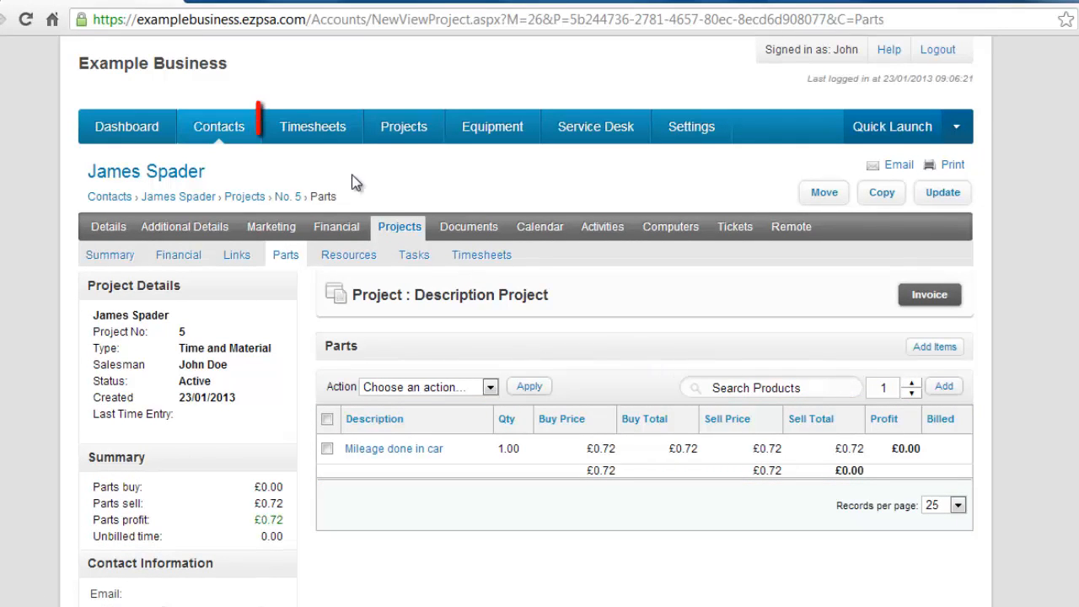
Start a new timesheet entry and choose the client by name
{"action": "left_click", "coordinate": [326, 139]}
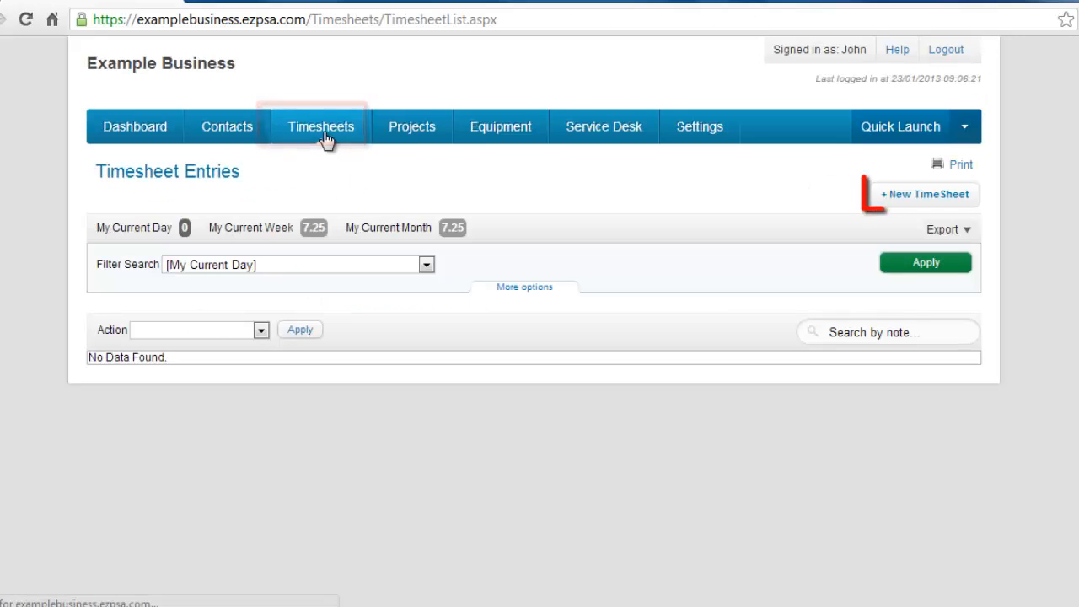
{"action": "left_click", "coordinate": [921, 187]}
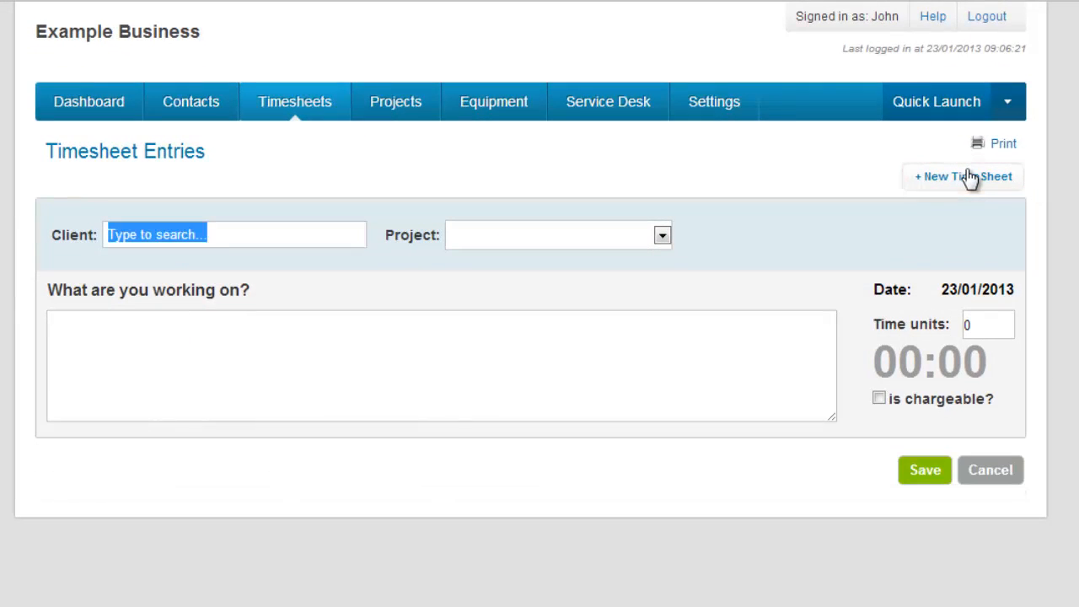
{"action": "type", "text": "James"}
{"action": "key", "text": "Down"}
{"action": "key", "text": "Return"}
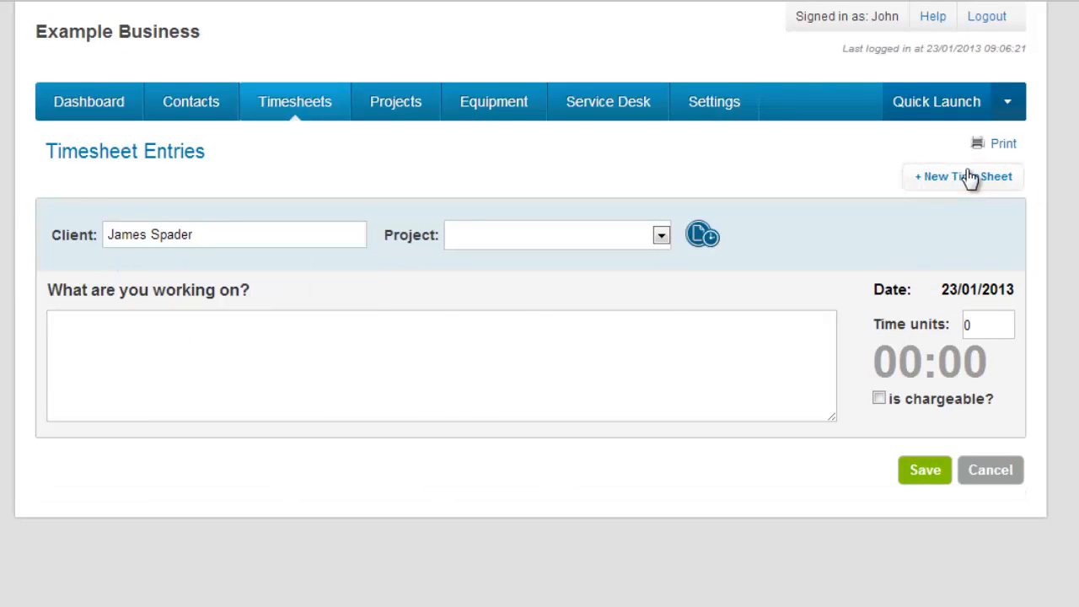
Choose Description Project as the timesheet project and describe the work as "General tasks"
{"action": "left_click", "coordinate": [662, 237]}
{"action": "left_click", "coordinate": [642, 308]}
{"action": "left_click", "coordinate": [598, 373]}
{"action": "type", "text": "General tasks."}
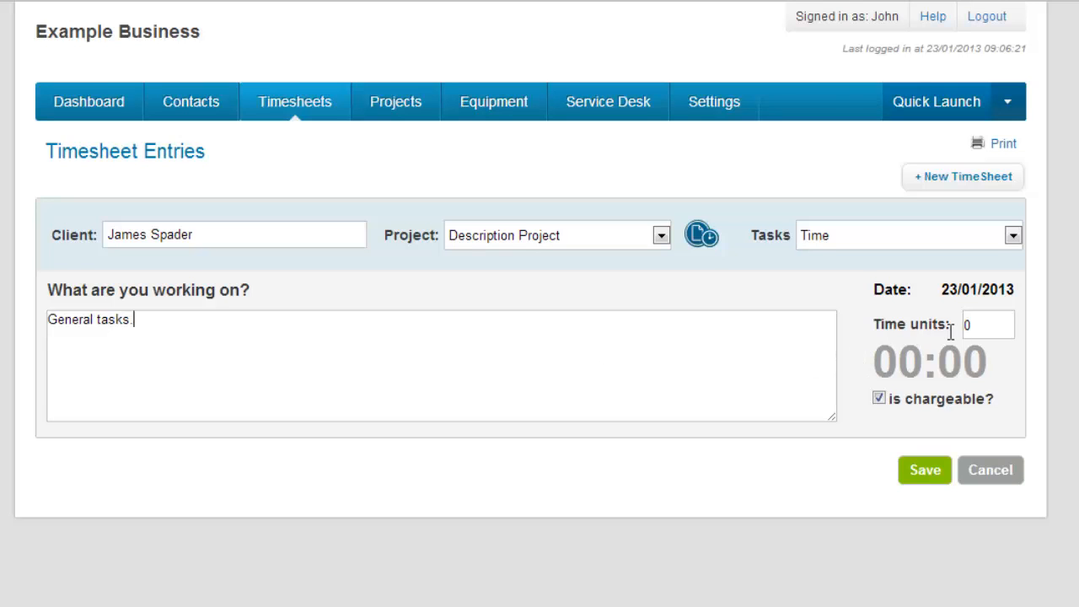
Set the time units to 6, keep it chargeable, and save the timesheet entry
{"action": "left_click", "coordinate": [999, 327]}
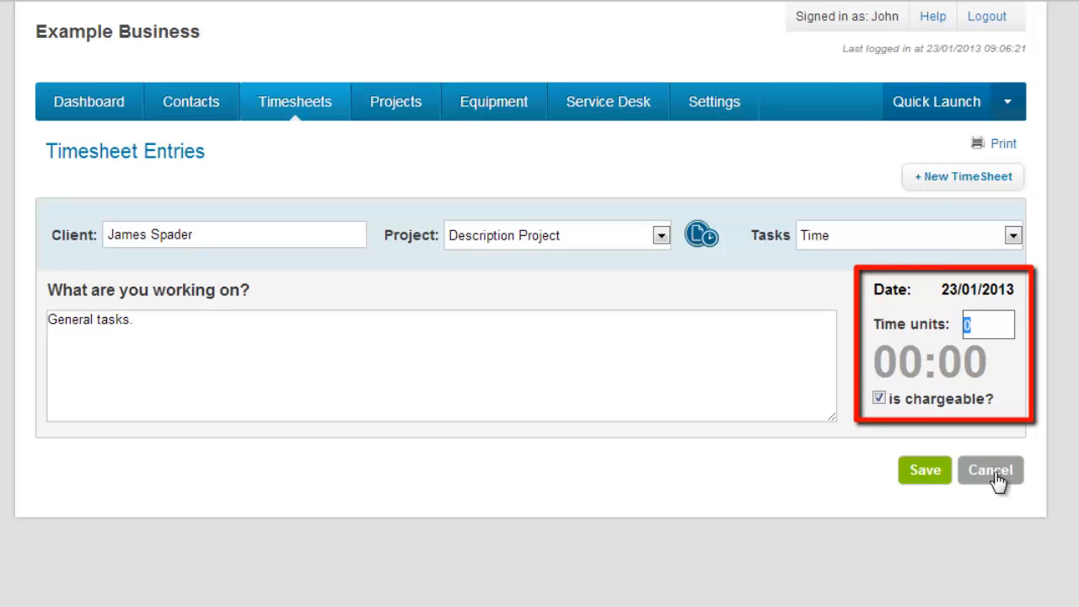
{"action": "left_click", "coordinate": [919, 424]}
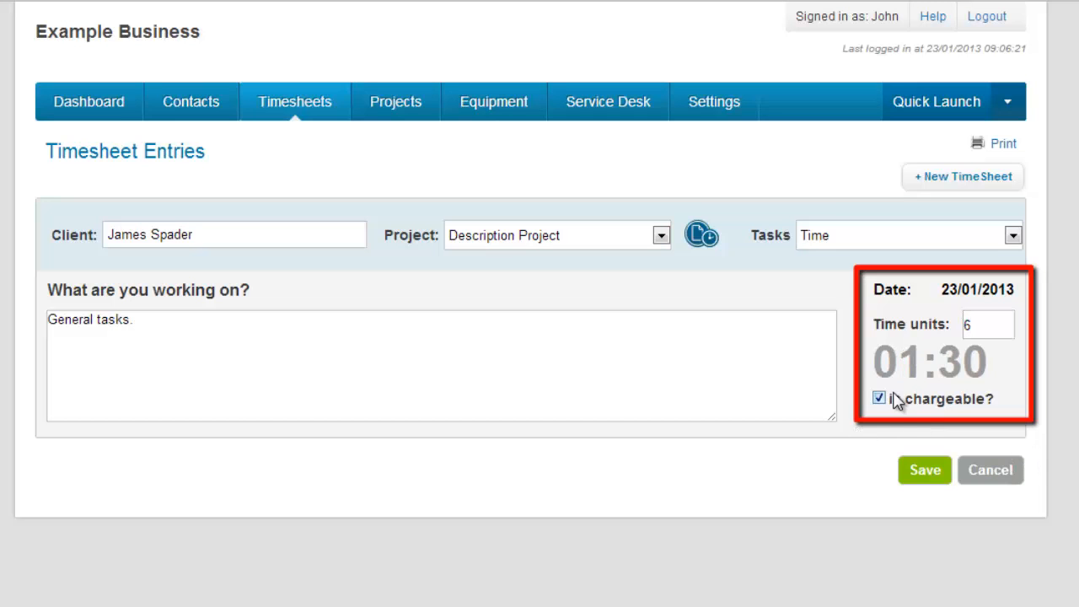
{"action": "left_click", "coordinate": [936, 473]}
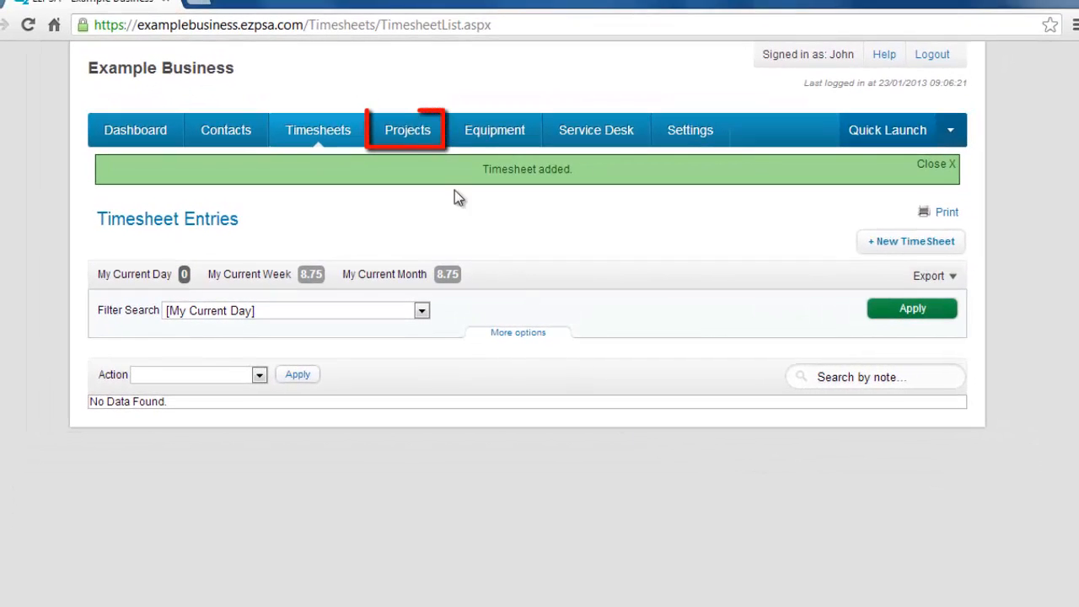
Open Generate Invoices and pick the client by name for time and material projects
{"action": "left_click", "coordinate": [422, 137]}
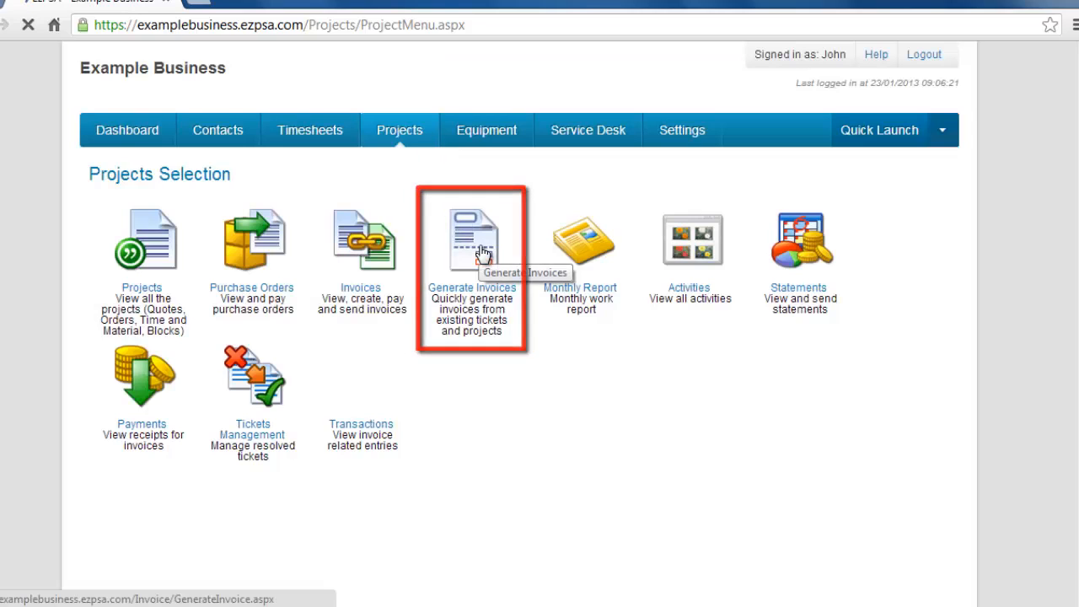
{"action": "left_click", "coordinate": [483, 254]}
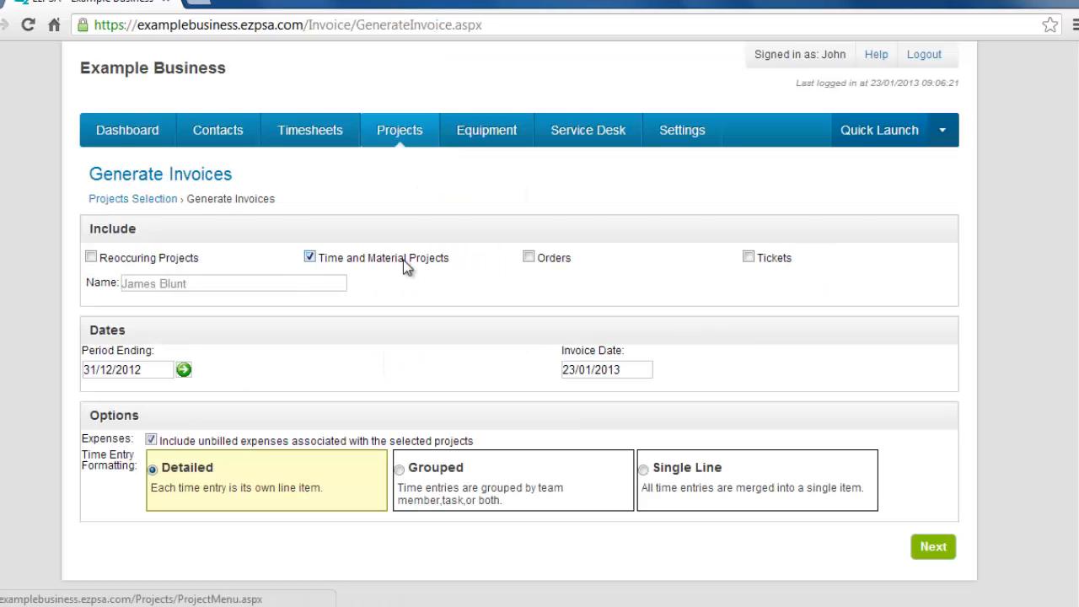
{"action": "triple_click", "coordinate": [292, 278]}
{"action": "type", "text": "James"}
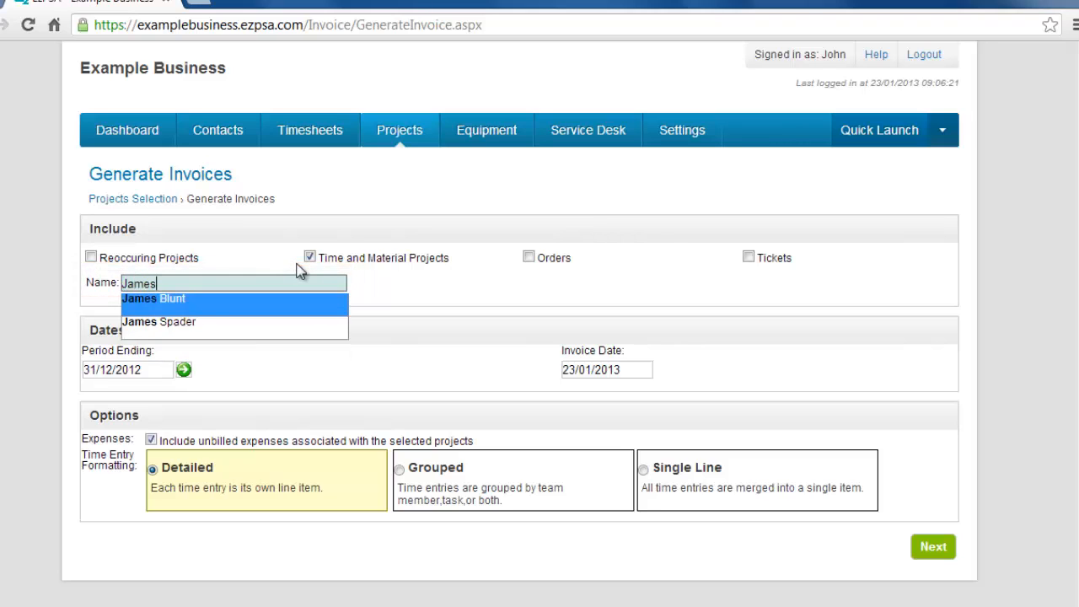
{"action": "key", "text": "Down"}
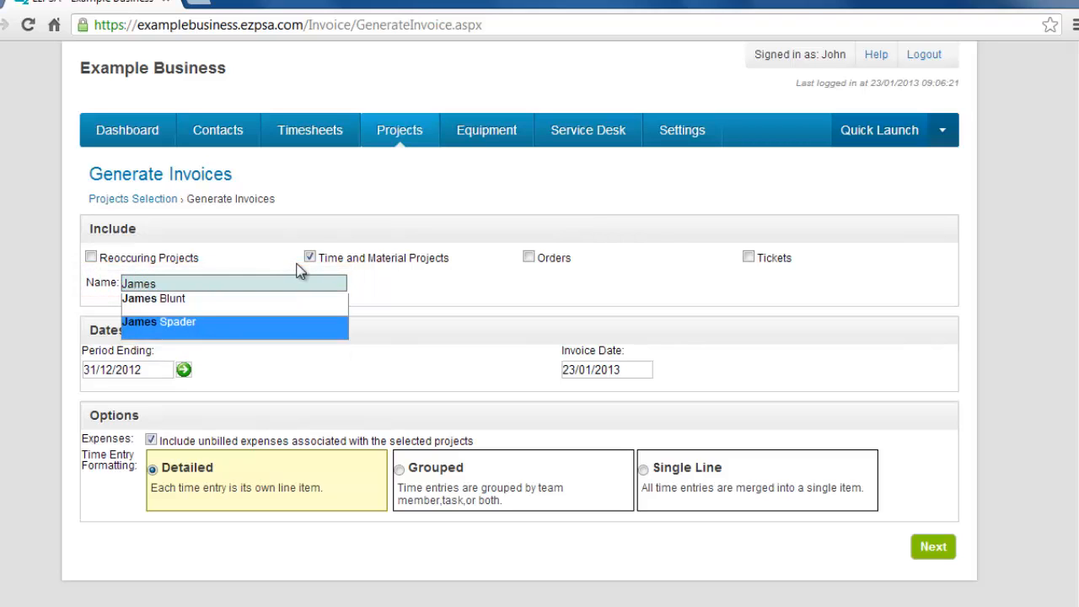
{"action": "key", "text": "Return"}
Set the period ending and invoice date to 31/01/2013 and continue to the invoice list
{"action": "left_click", "coordinate": [184, 370]}
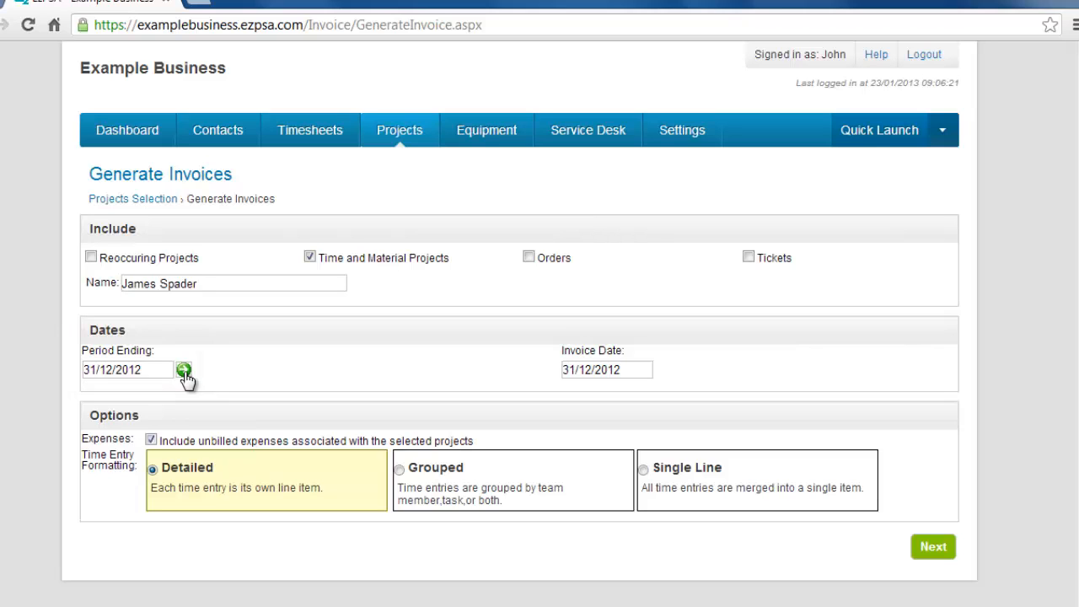
{"action": "left_click", "coordinate": [157, 368]}
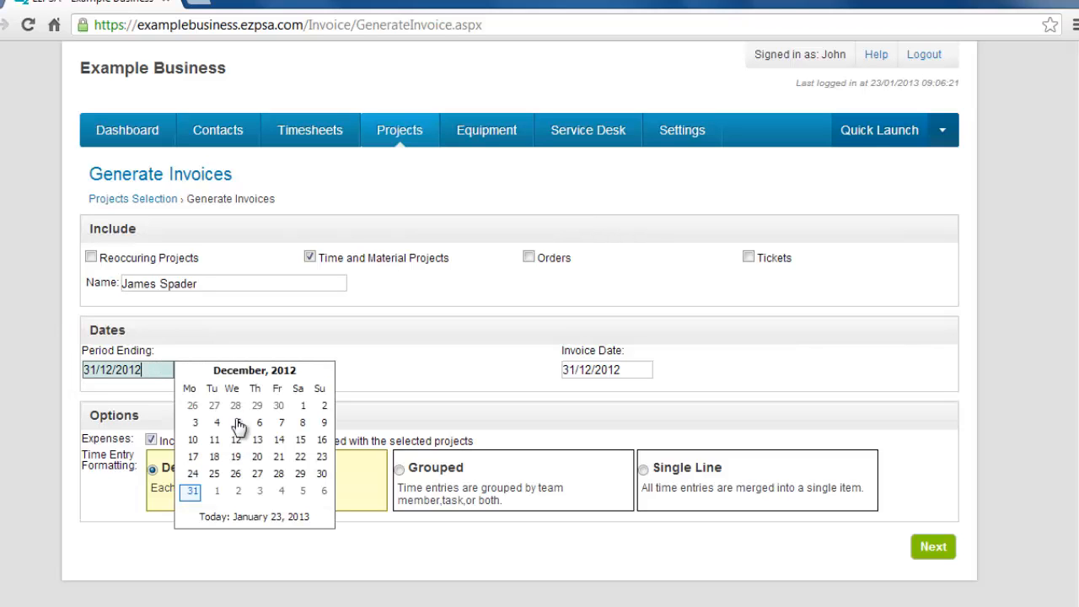
{"action": "left_click", "coordinate": [324, 372]}
{"action": "left_click", "coordinate": [260, 475]}
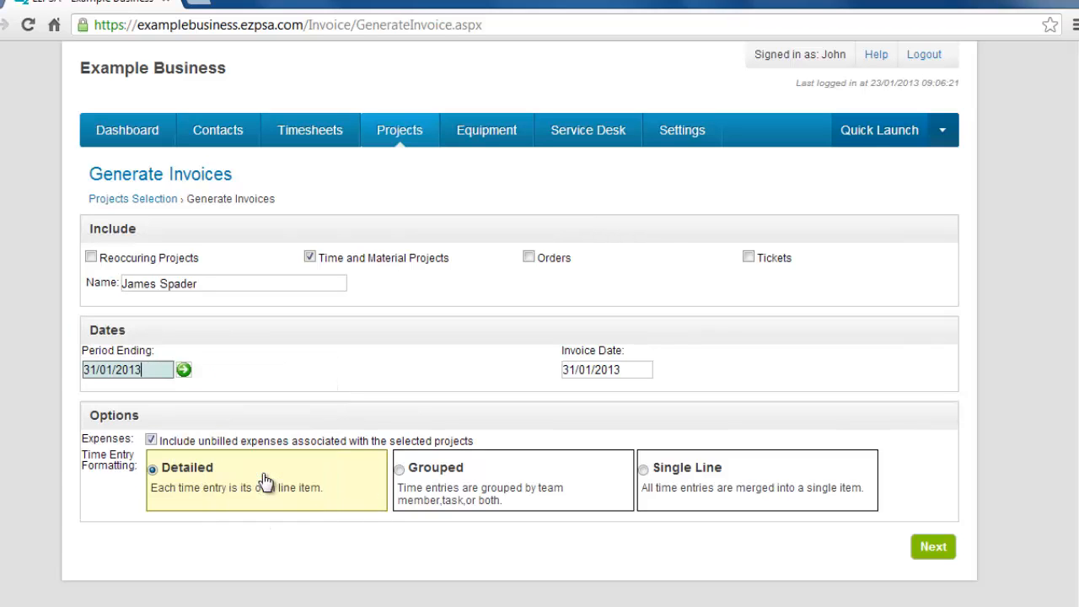
{"action": "left_click", "coordinate": [933, 550]}
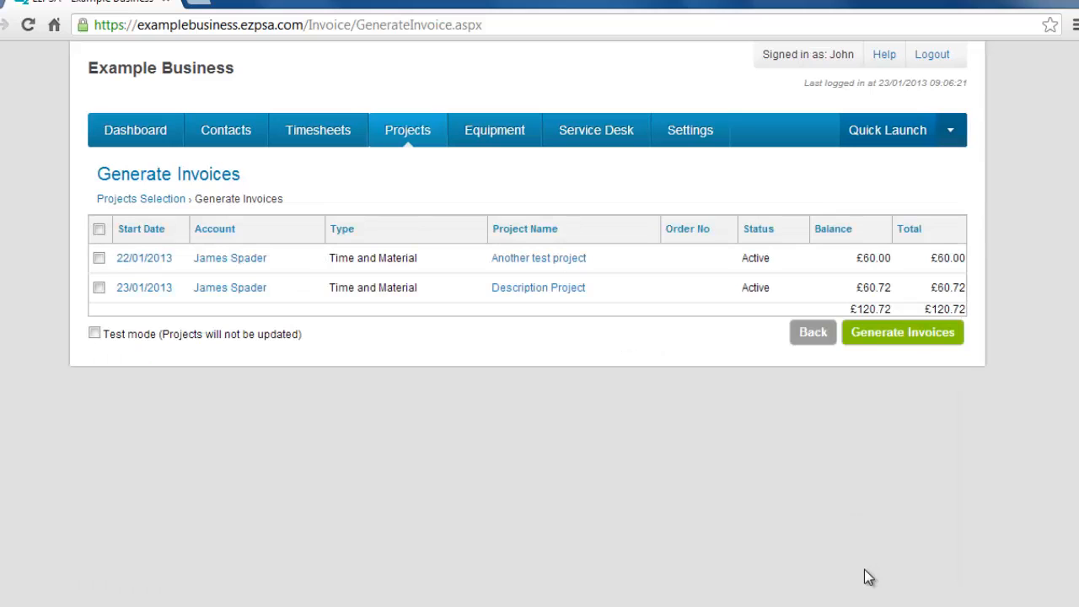
Select the Description Project row and generate its invoice
{"action": "left_click", "coordinate": [100, 287]}
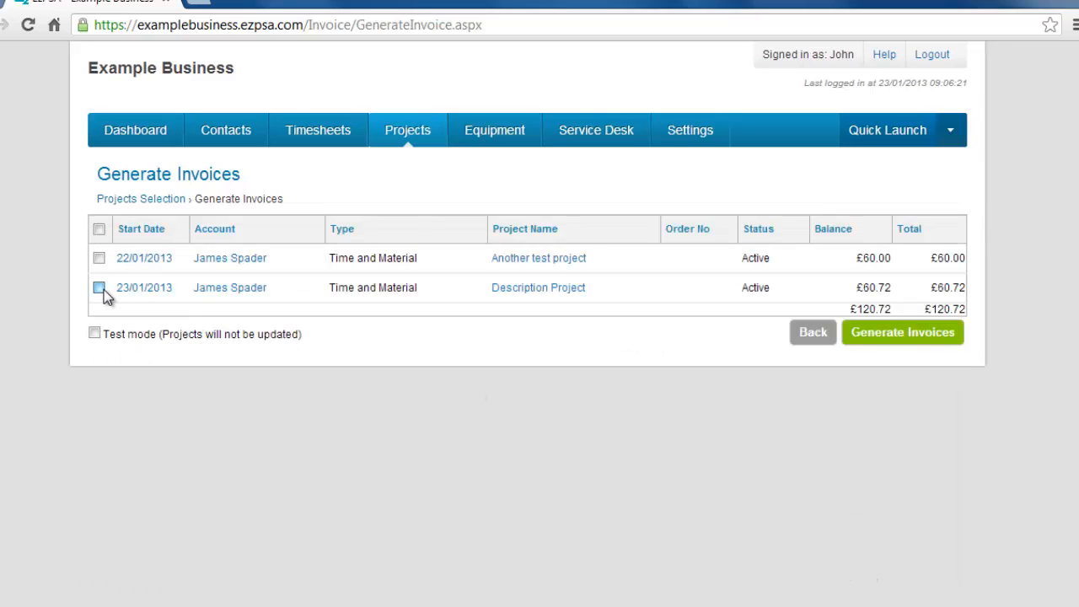
{"action": "left_click", "coordinate": [903, 333]}
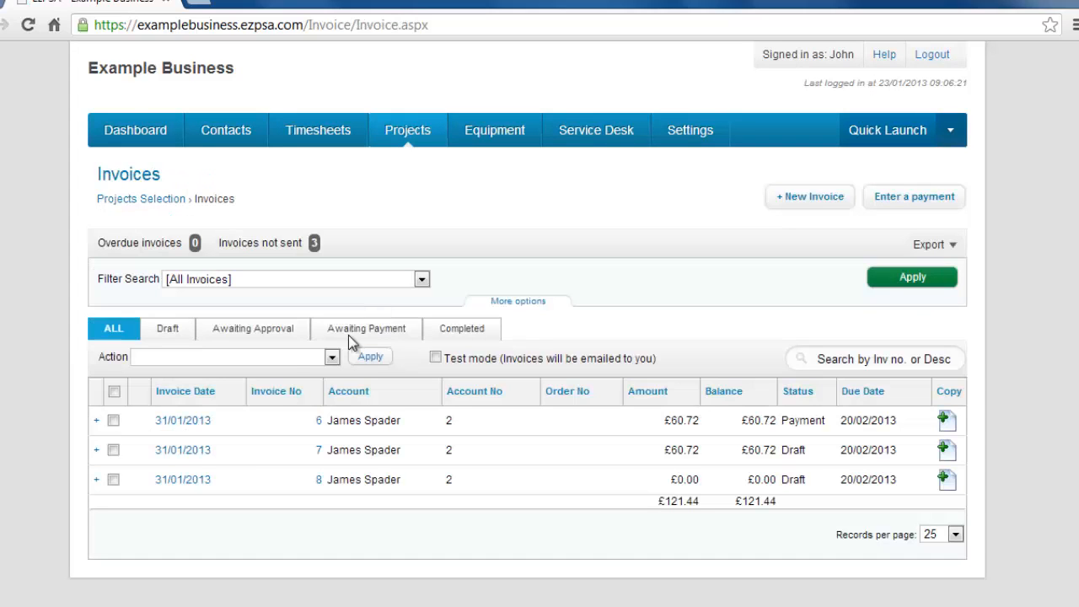
Open invoice 7 for Description Project and review its mileage and fee lines
{"action": "left_click", "coordinate": [196, 453]}
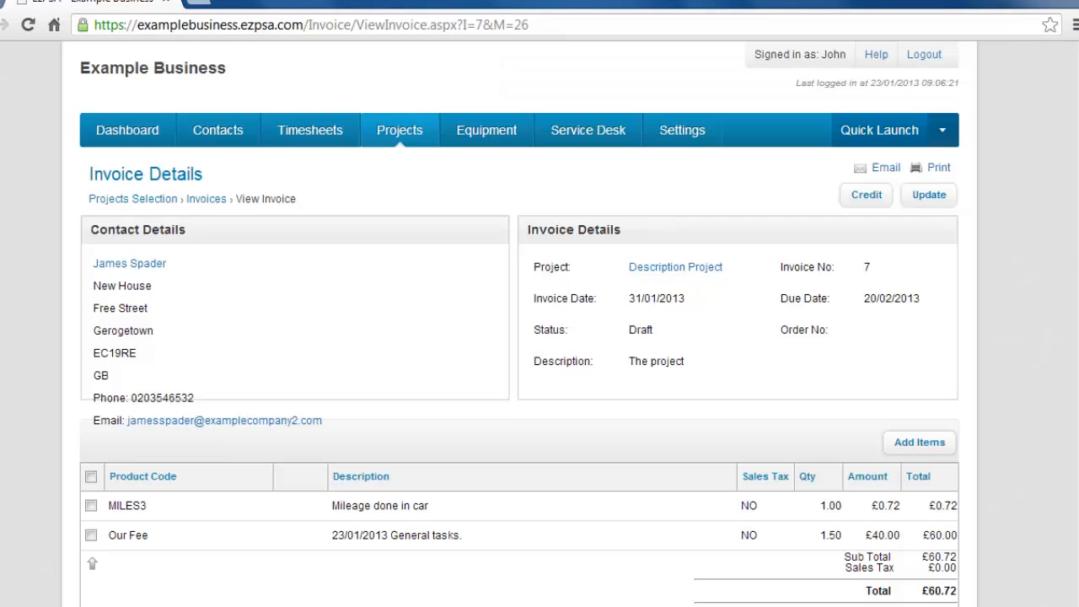
{"action": "scroll", "coordinate": [1070, 234], "scroll_direction": "down", "scroll_amount": 2}
{"action": "left_click", "coordinate": [764, 499]}
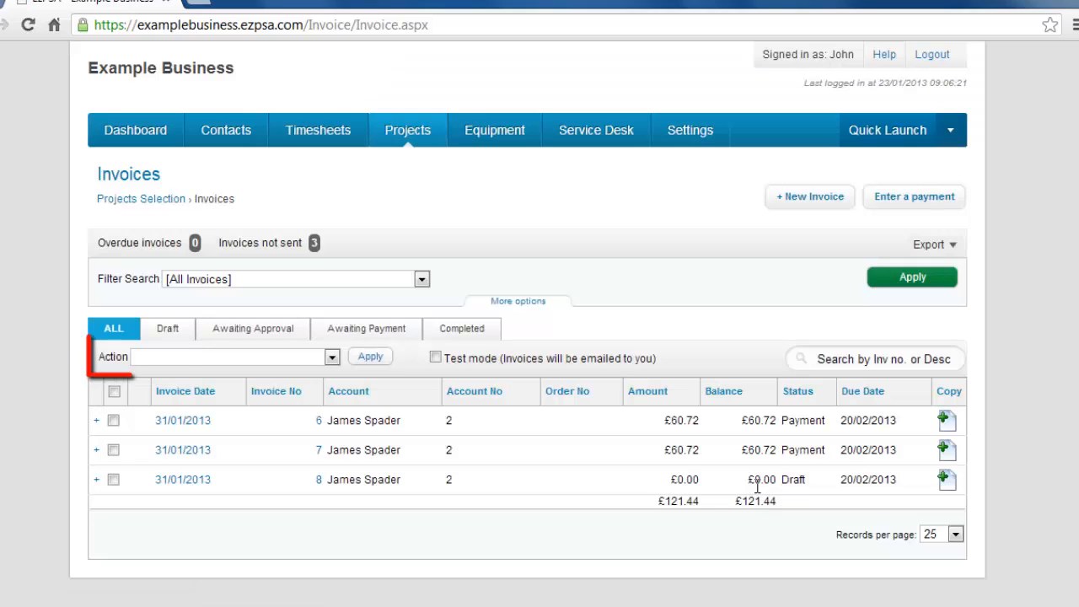
Select invoice 7 and apply the Email selected invoices action to it
{"action": "left_click", "coordinate": [113, 450]}
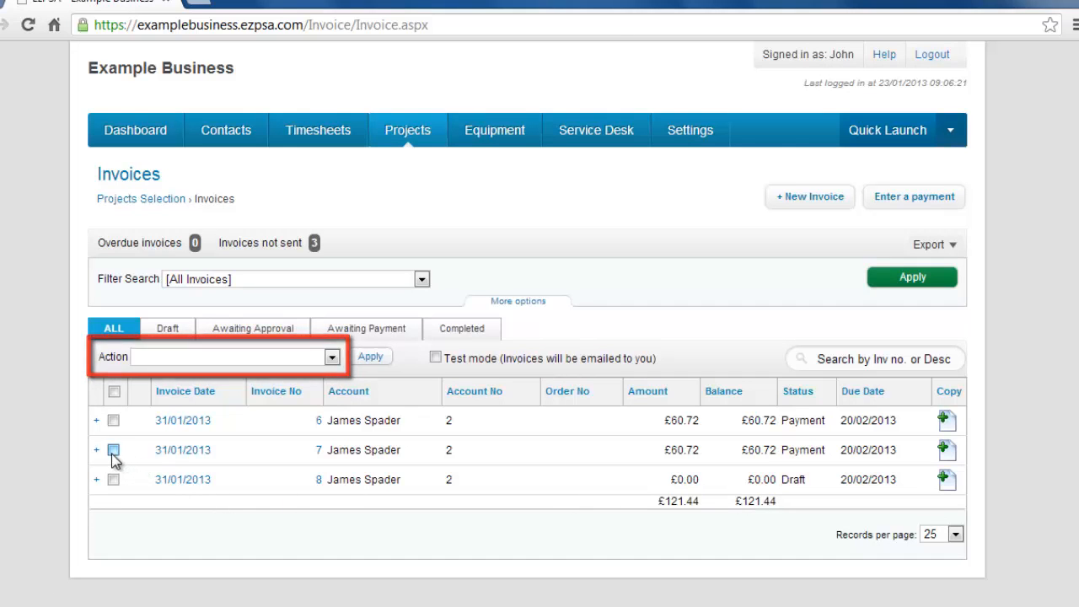
{"action": "left_click", "coordinate": [332, 357]}
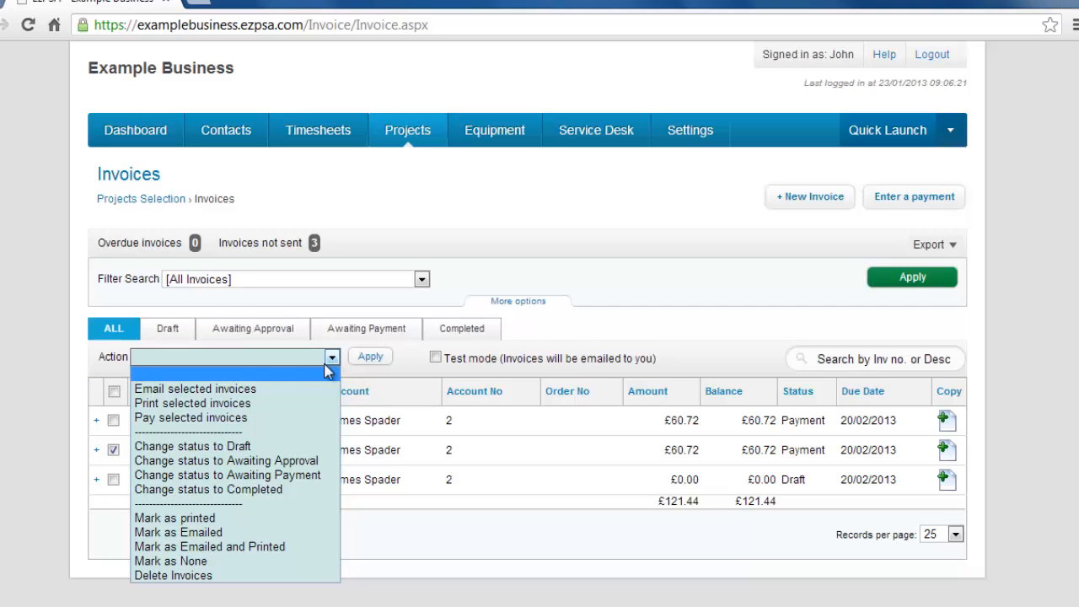
{"action": "left_click", "coordinate": [307, 390]}
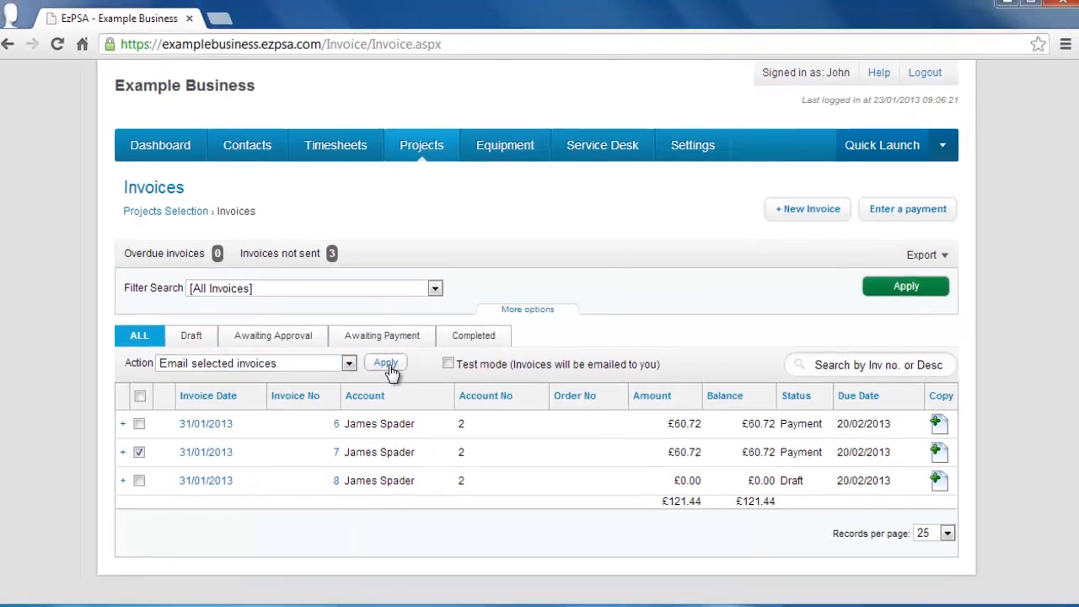
{"action": "left_click", "coordinate": [386, 364]}
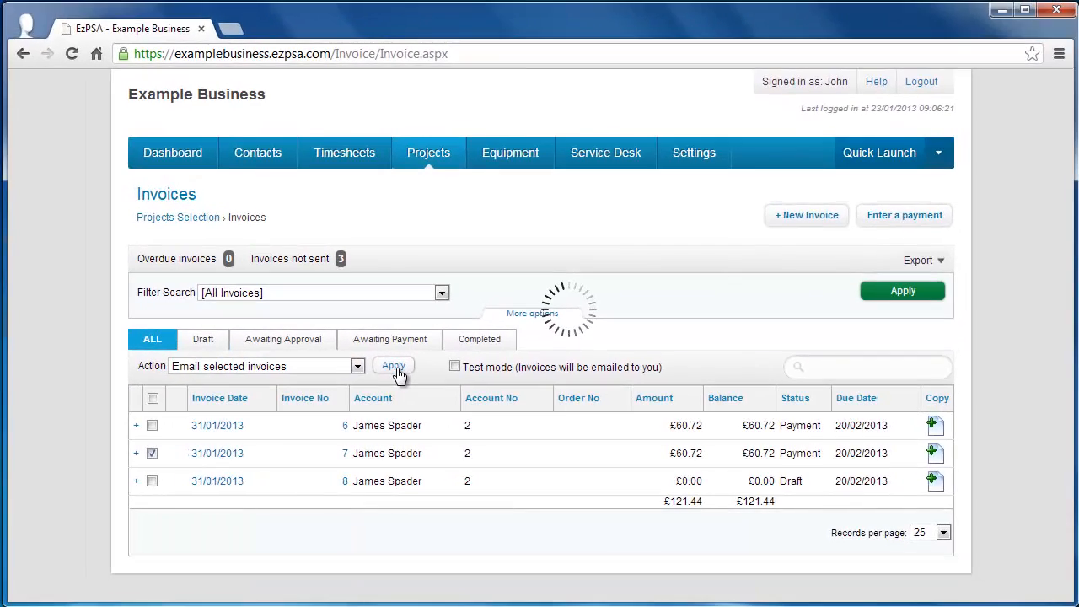